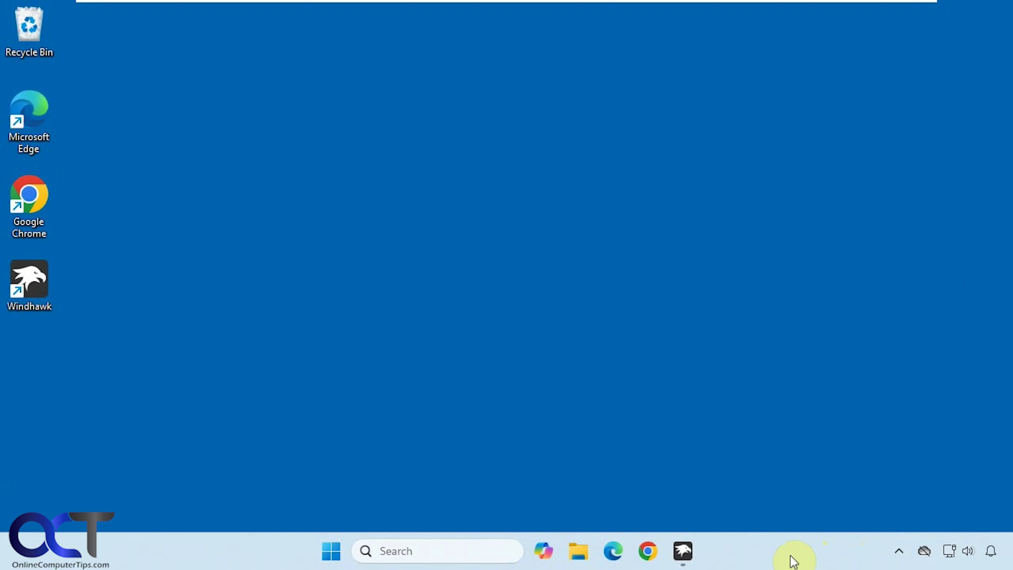
Step: Bring Windhawk back and view Home with the installed tray tweaks mod and Featured Mods
left_click(683, 551)
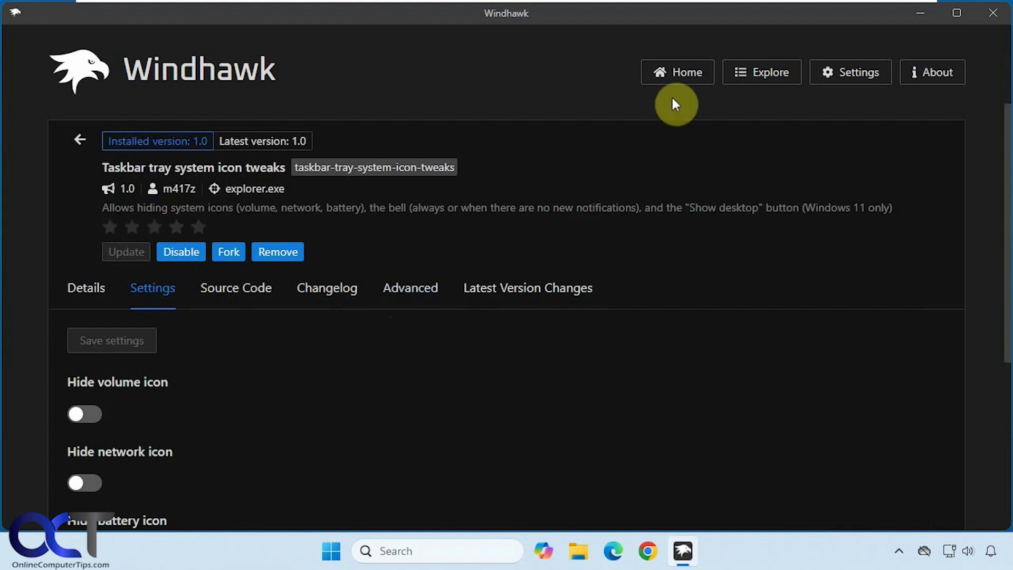
left_click(696, 77)
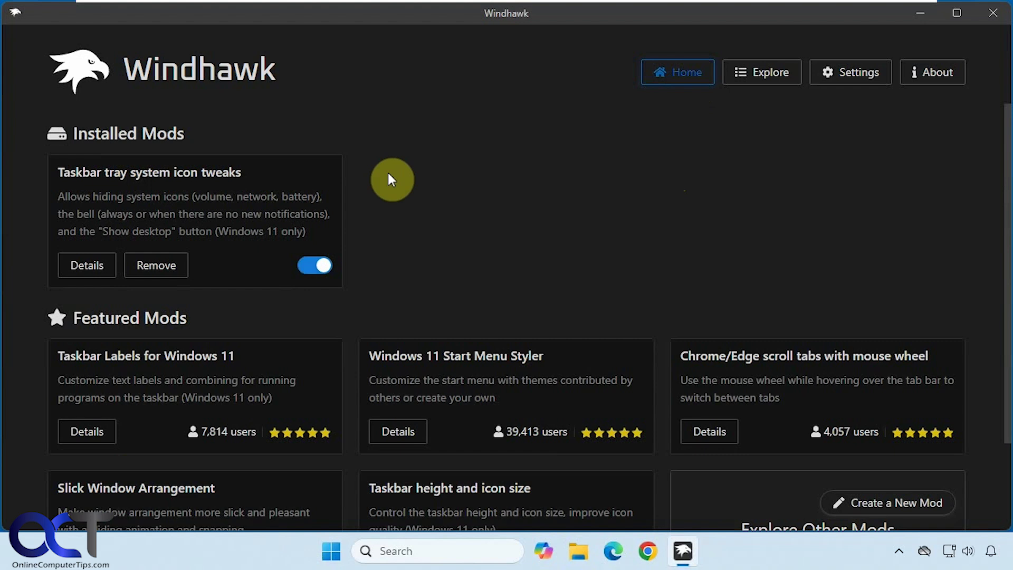
scroll(477, 391, "down", 2)
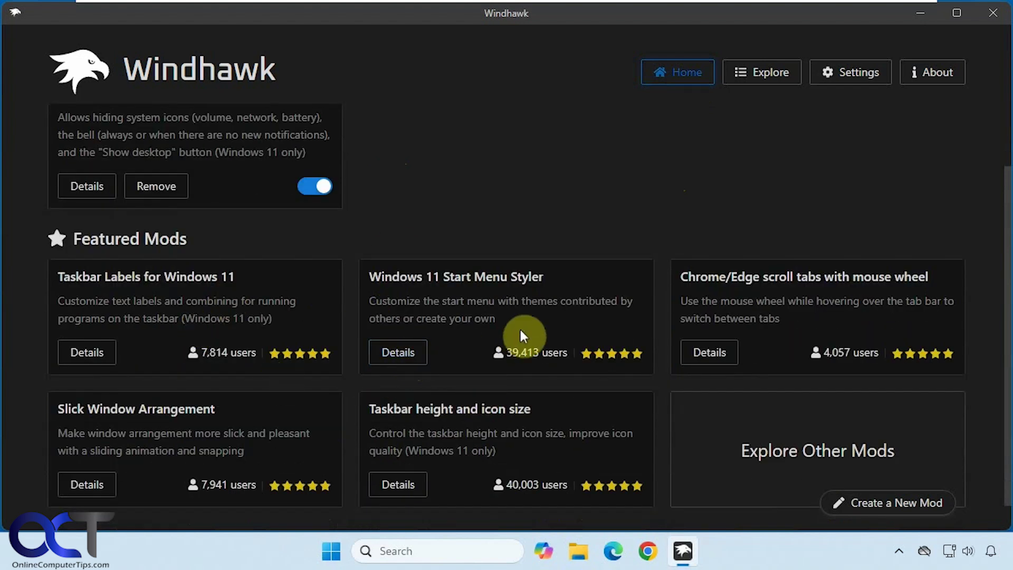
left_click(767, 84)
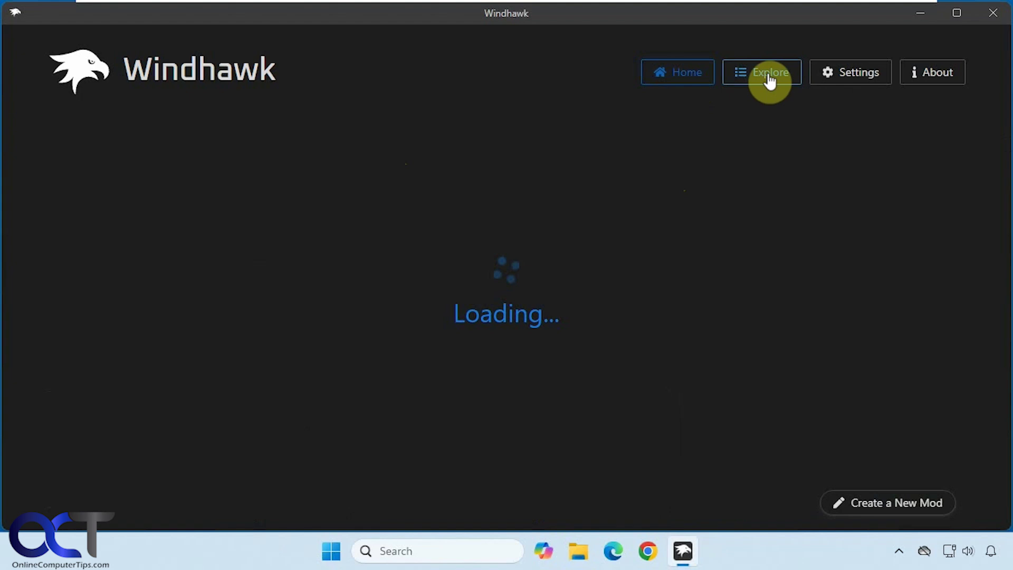
scroll(702, 296, "down", 10)
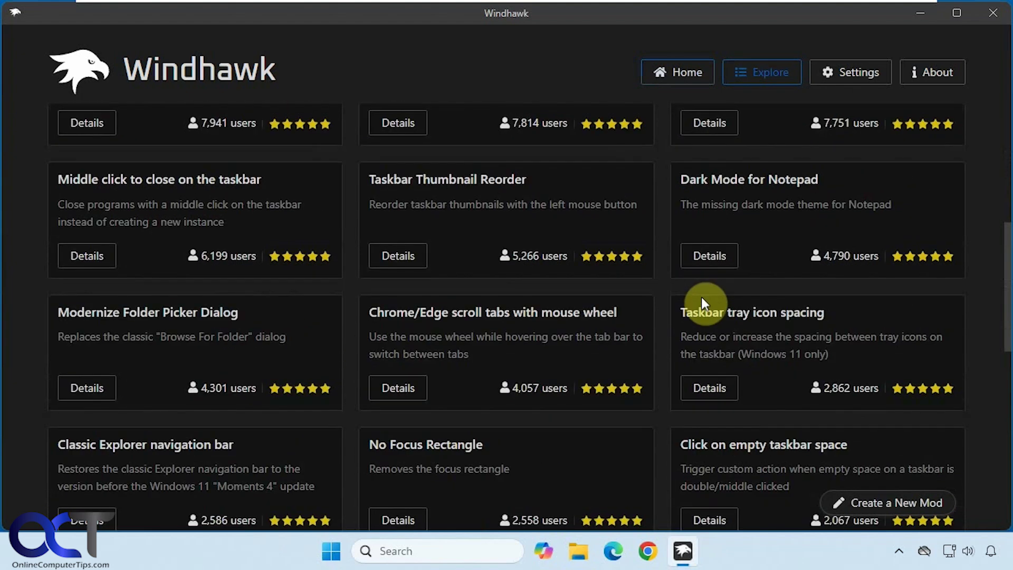
scroll(701, 295, "up", 6)
scroll(695, 291, "up", 4)
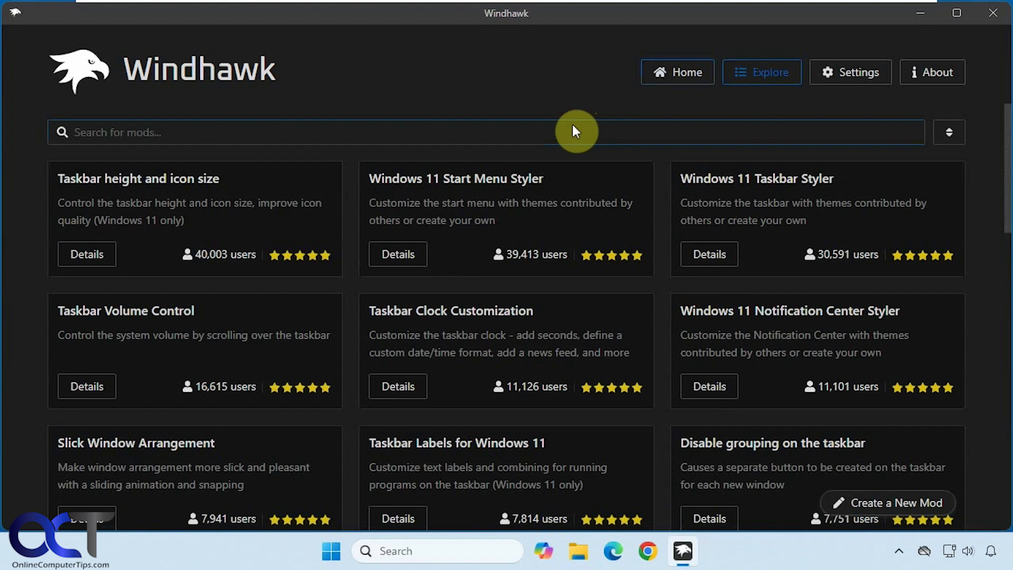
left_click(400, 258)
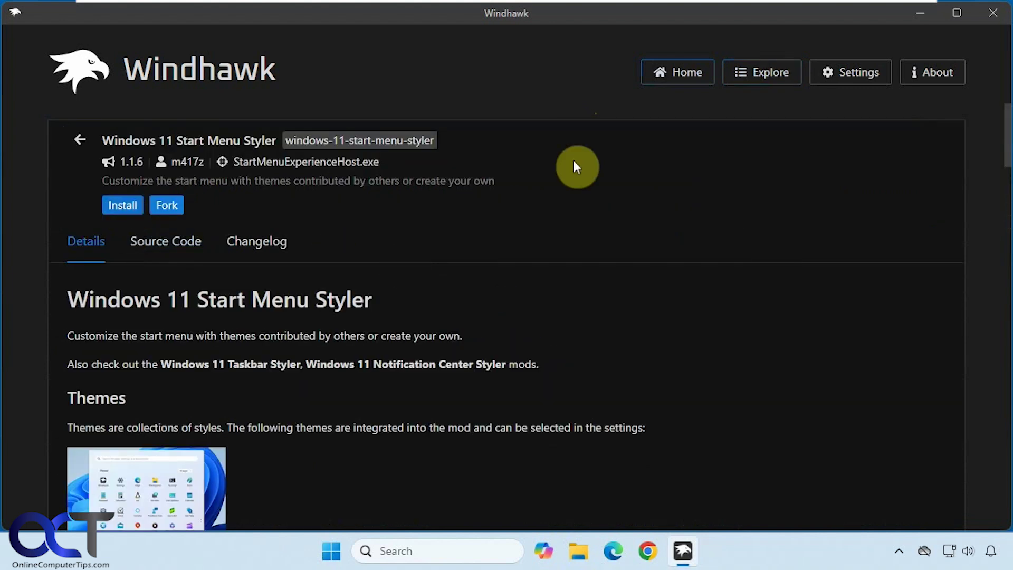
left_click(687, 79)
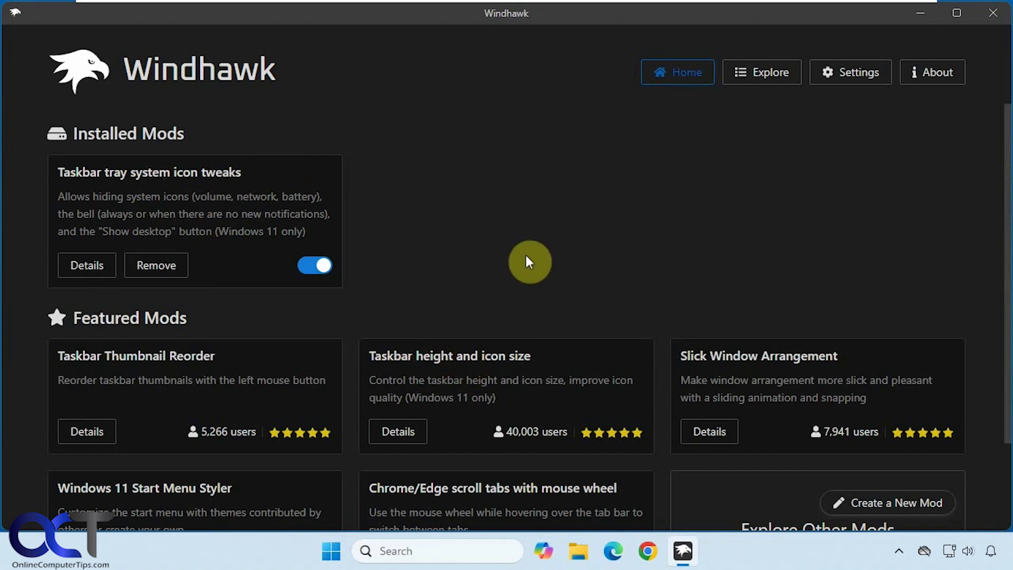
Step: Visit Explore, return Home, and open Details for the Taskbar tray system icon tweaks mod
left_click(786, 79)
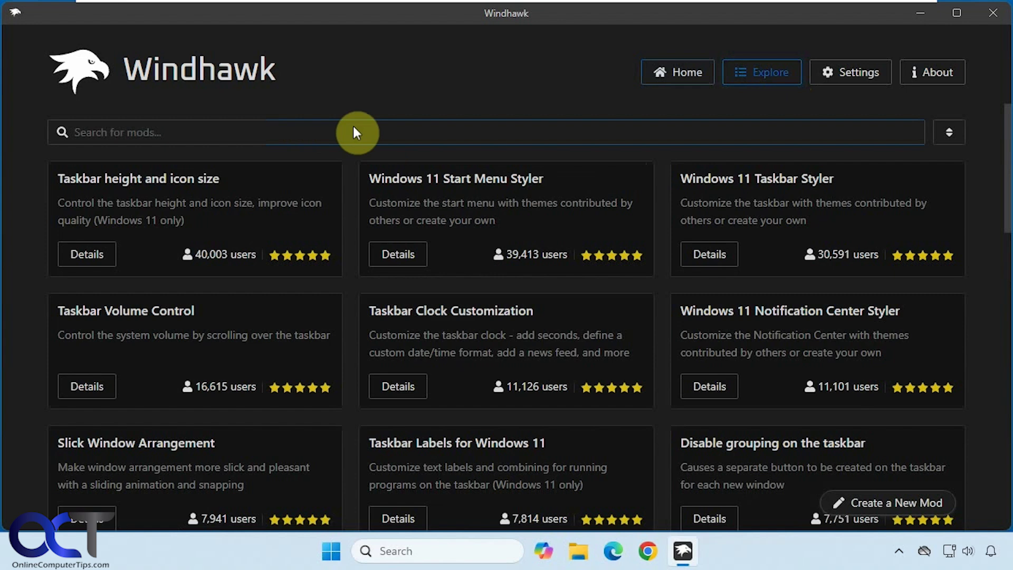
left_click(676, 76)
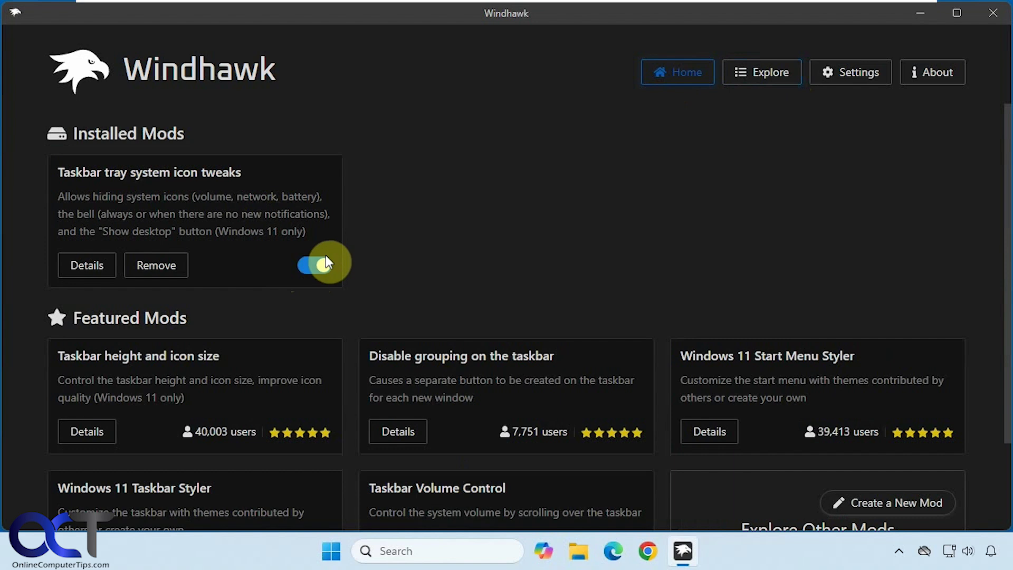
left_click(87, 266)
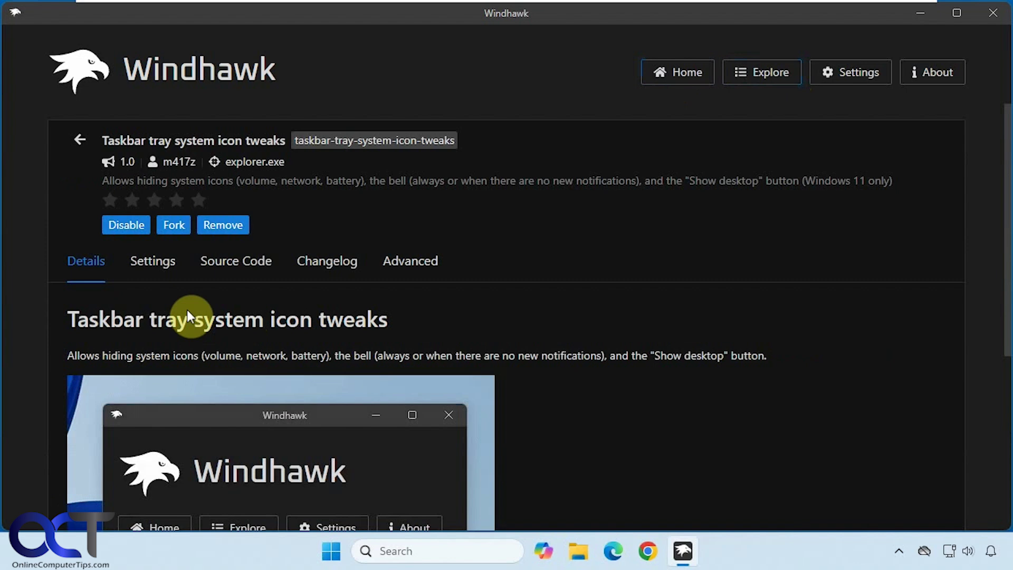
Step: Review the mod's Settings, keeping Hide bell icon at Never and hide toggles off
left_click(157, 270)
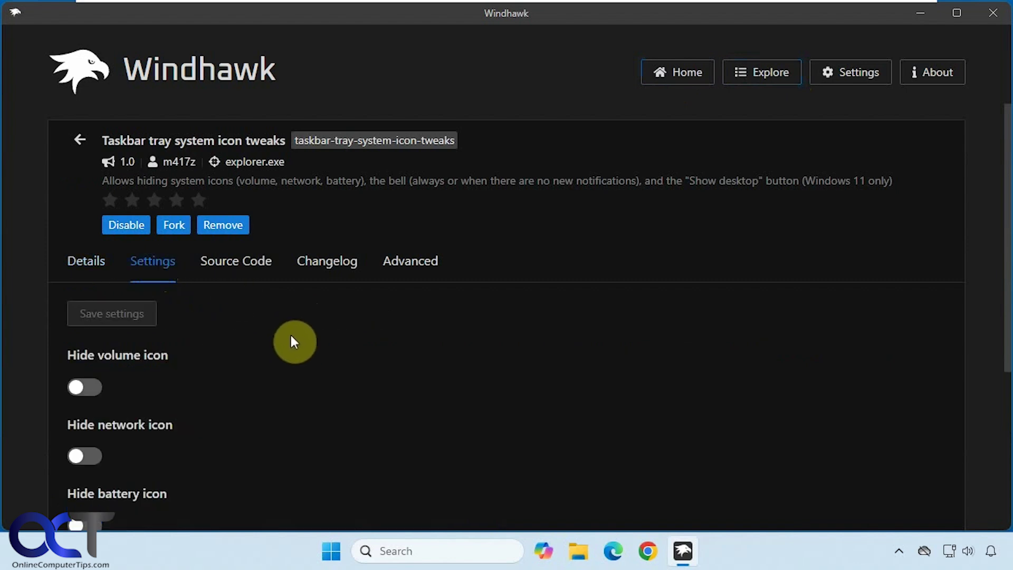
scroll(292, 338, "down", 2)
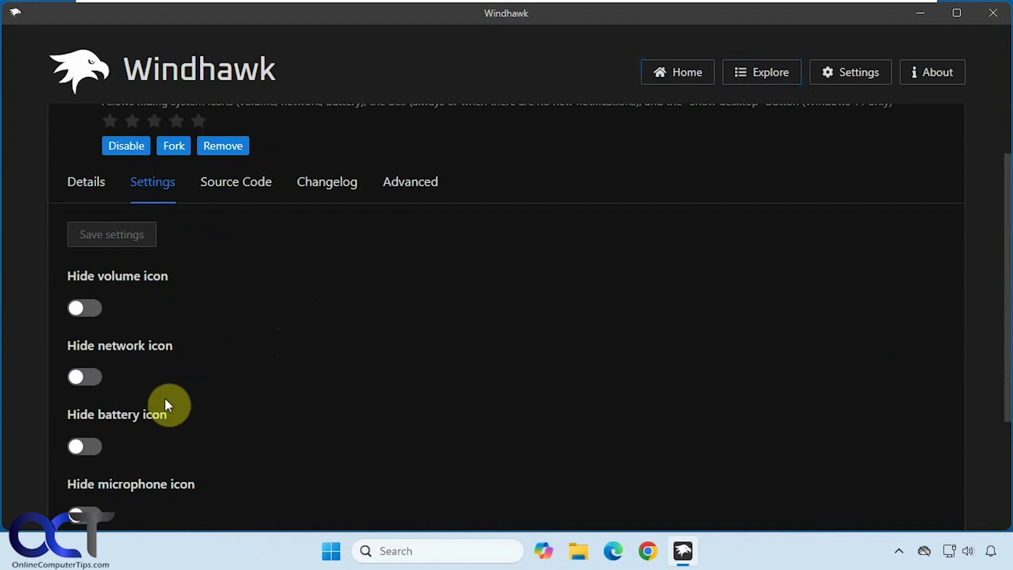
scroll(289, 408, "down", 2)
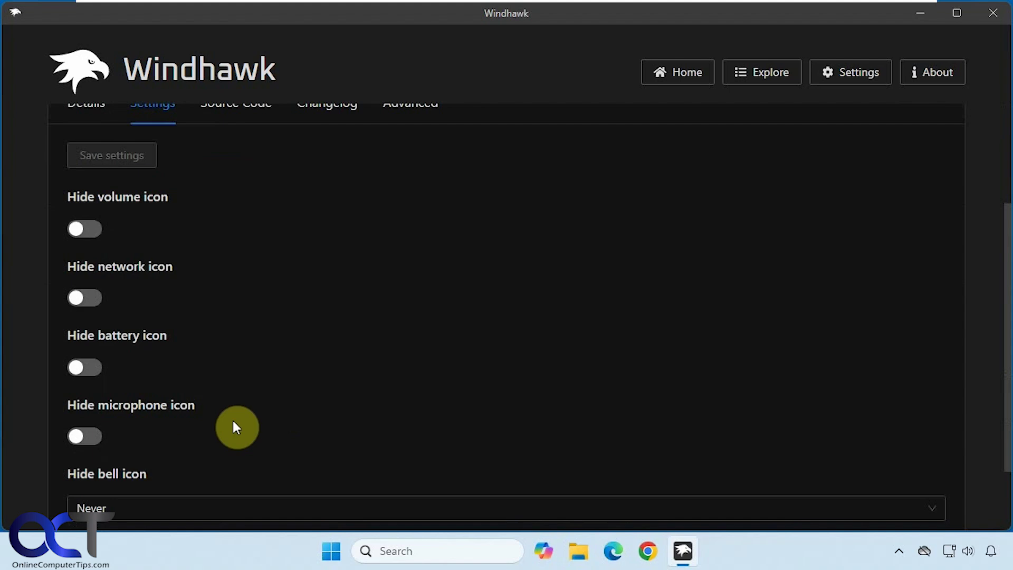
scroll(233, 422, "down", 2)
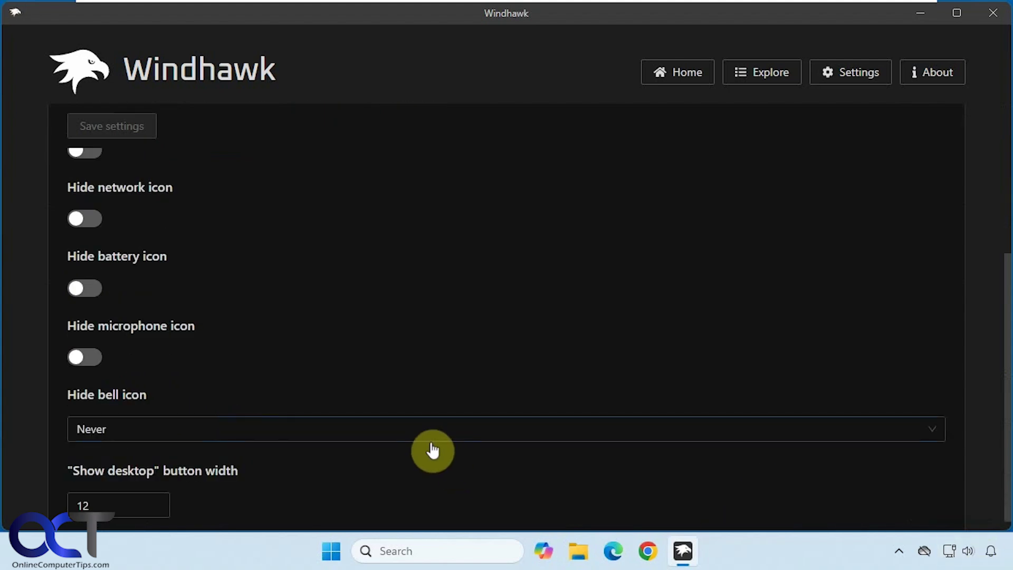
left_click(370, 438)
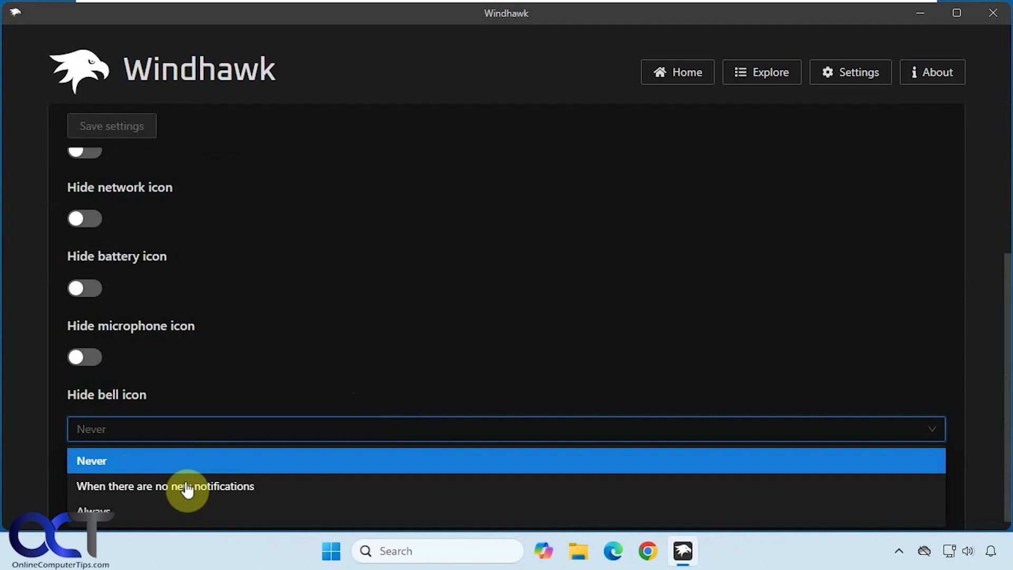
left_click(364, 349)
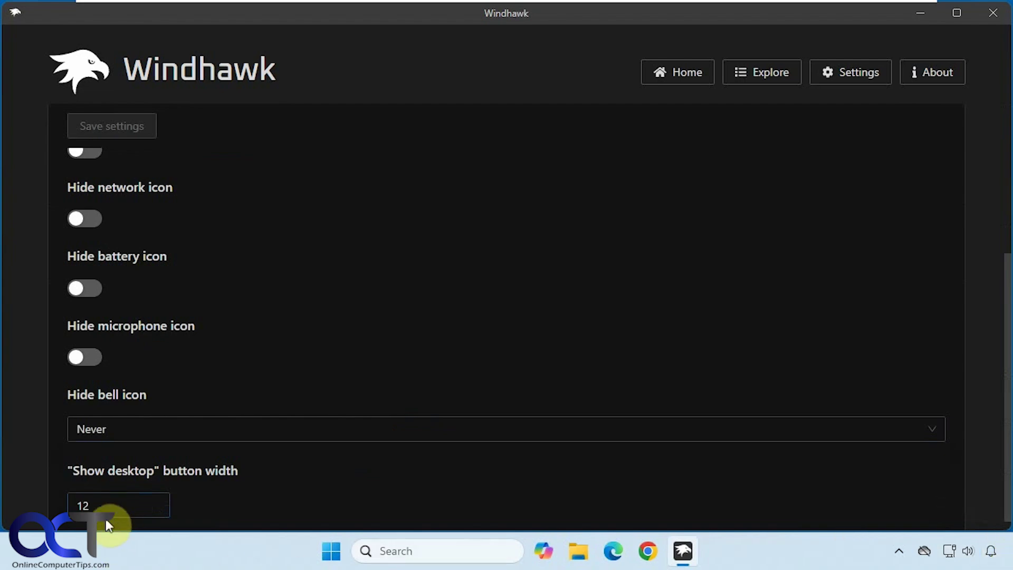
Step: Save a Show desktop button width of 80 and test the Show desktop button
left_click_drag(103, 505, 66, 499)
type("80")
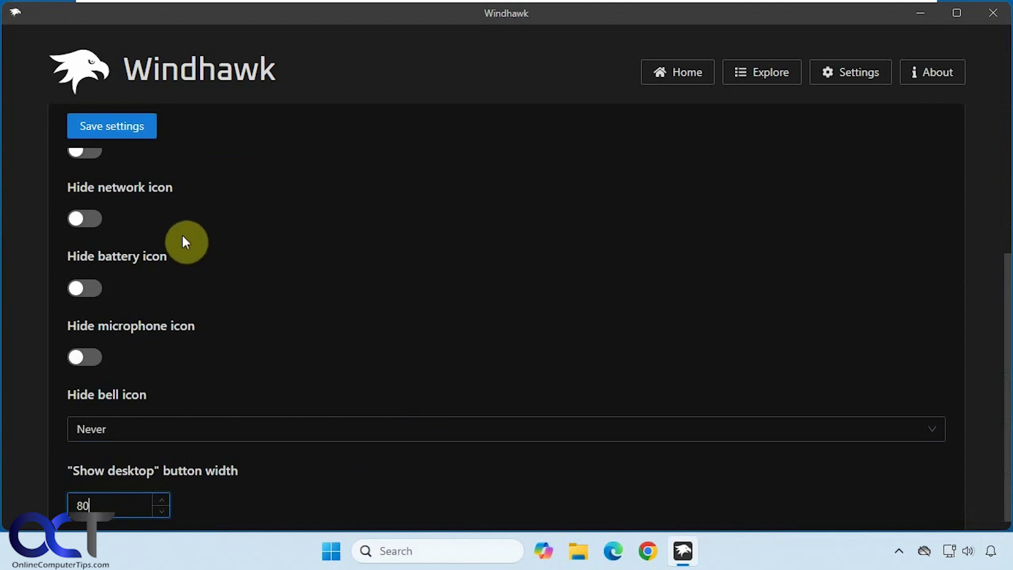
left_click(124, 130)
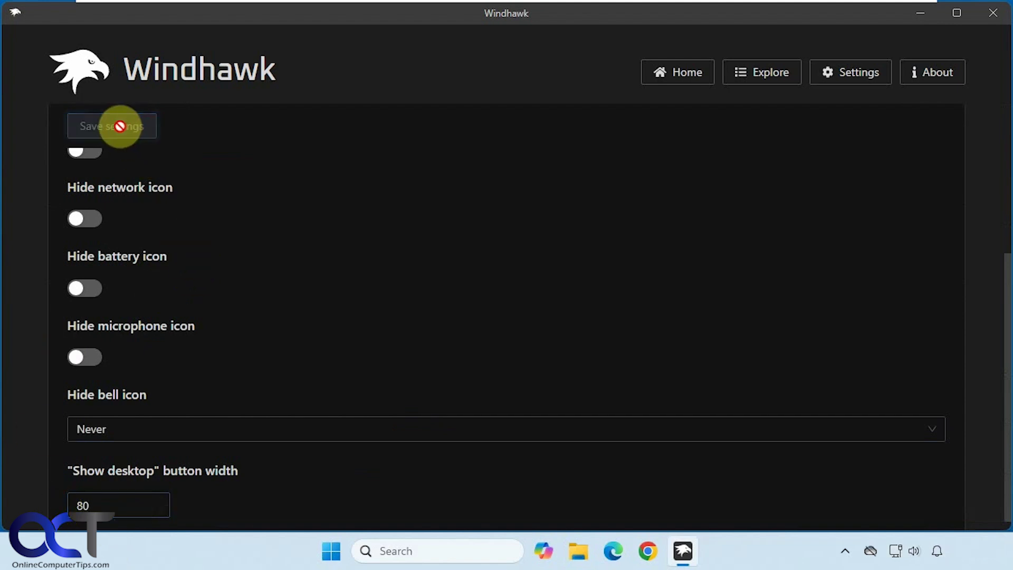
left_click(1000, 557)
left_click(1000, 557)
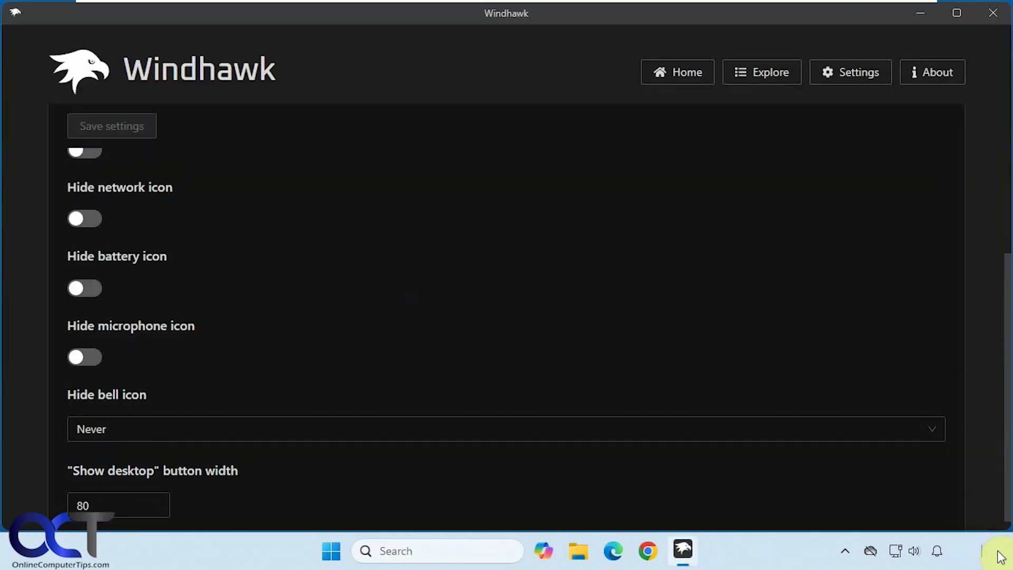
Step: Set the Show desktop button width back to 12 and save
double_click(86, 506)
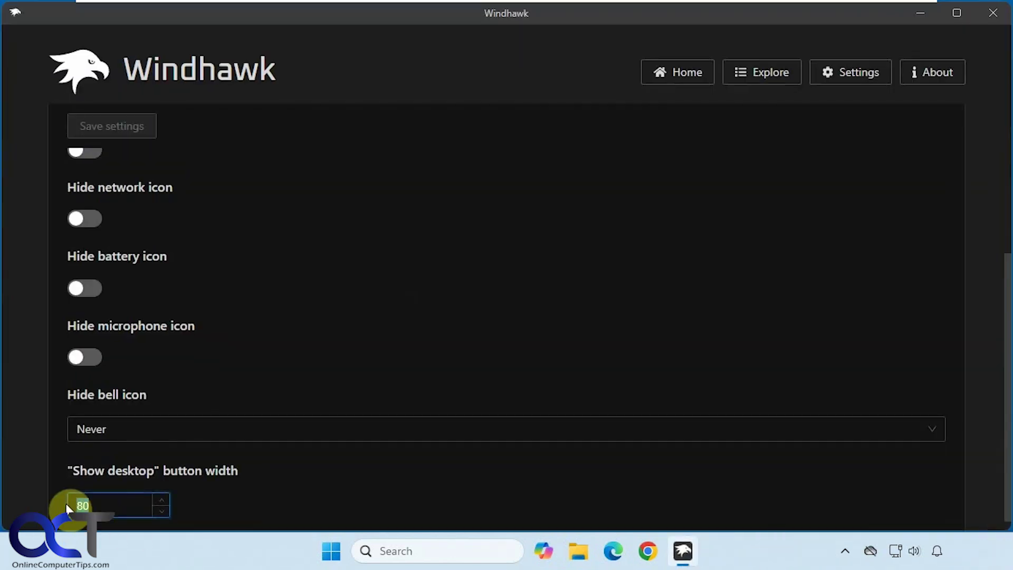
type("12")
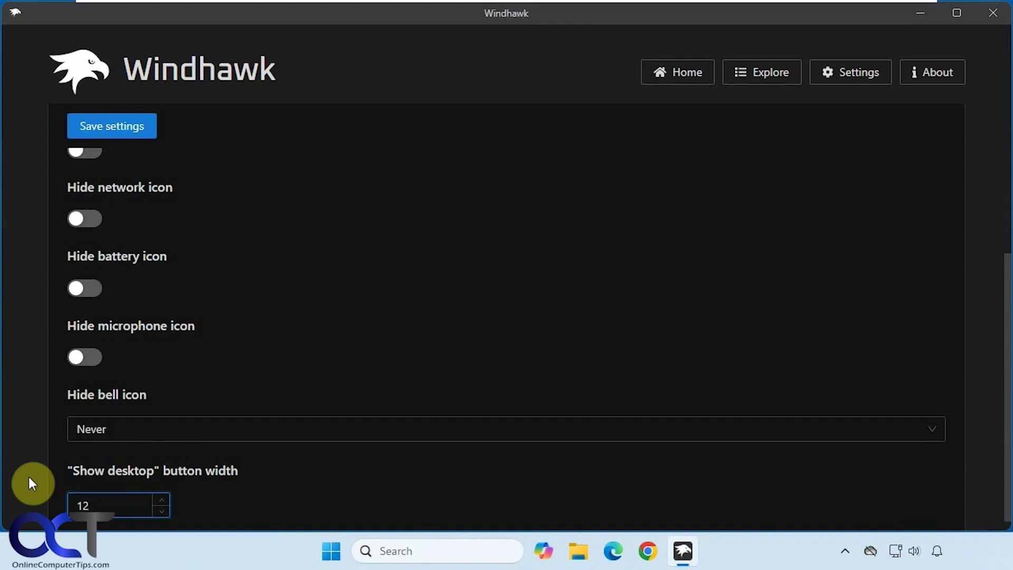
left_click(121, 136)
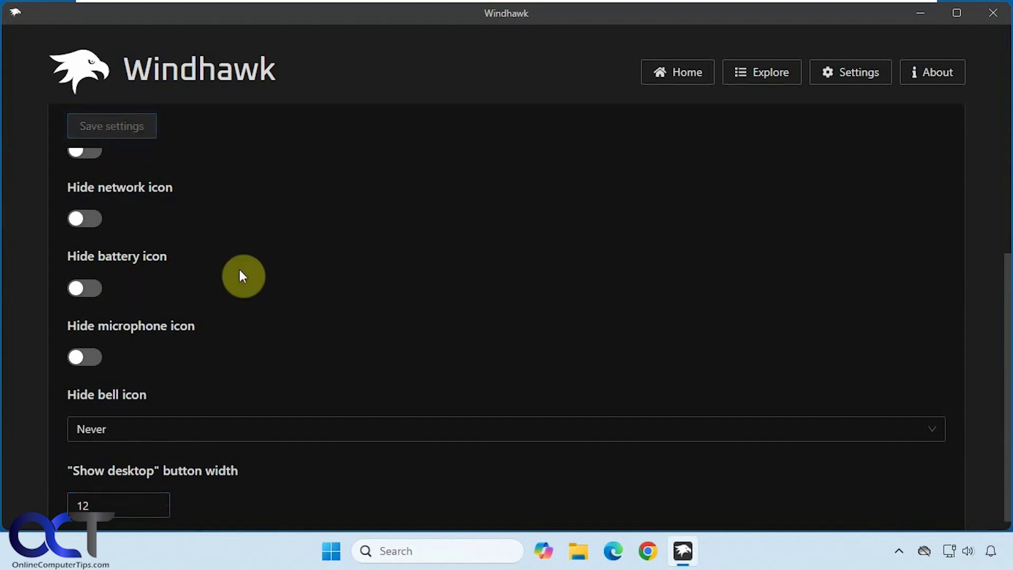
Step: Set Hide bell icon to Always and save so the bell leaves the tray
left_click(192, 437)
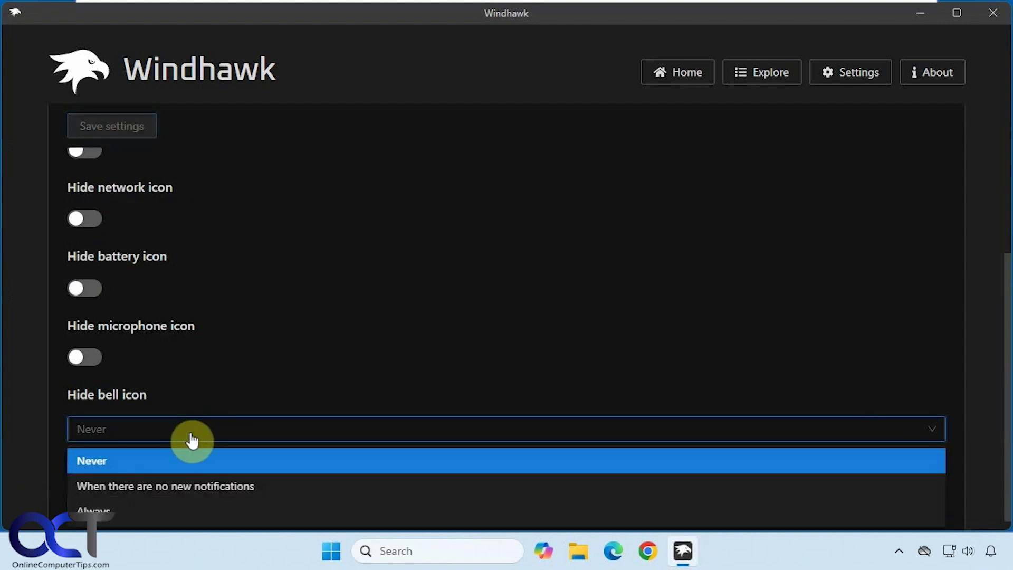
left_click(134, 510)
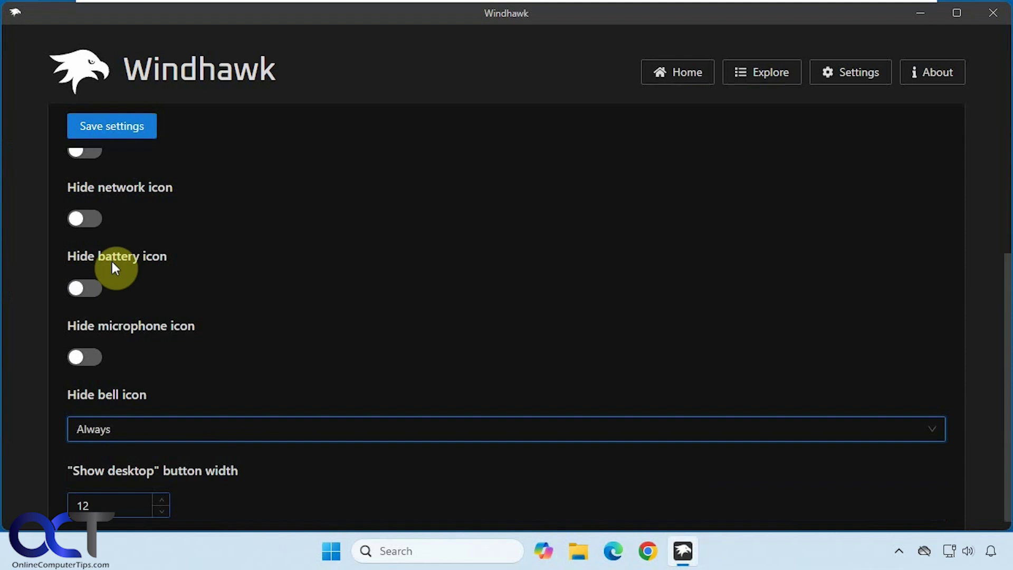
left_click(108, 126)
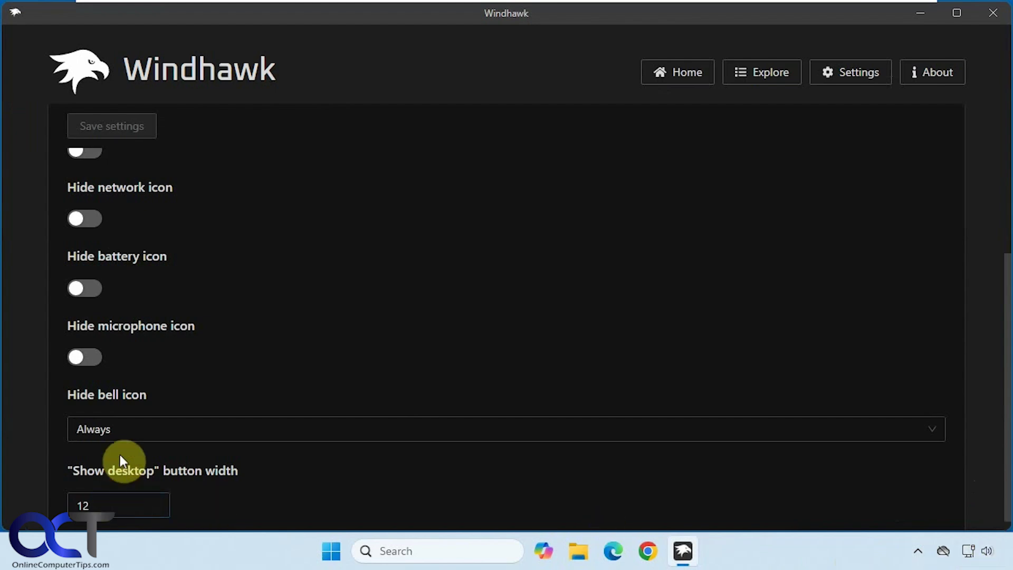
Step: Restore Hide bell icon to Never, save, and check the notification centre
left_click(150, 439)
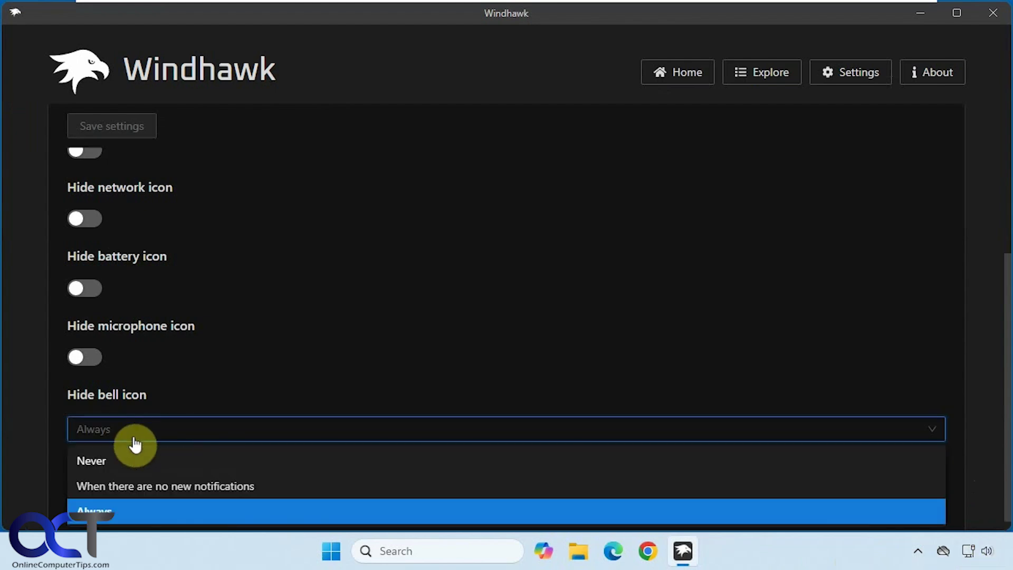
left_click(111, 462)
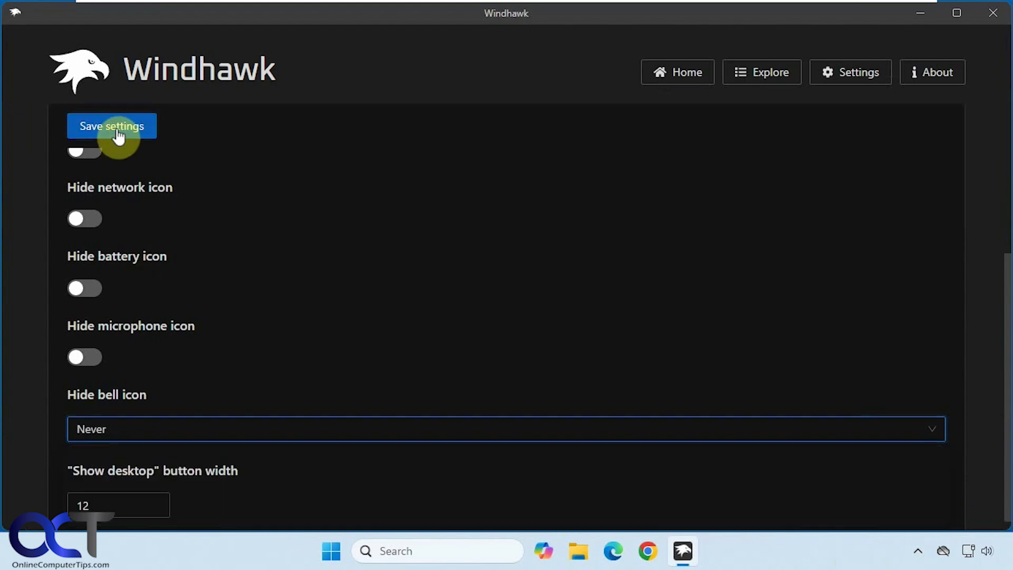
left_click(112, 128)
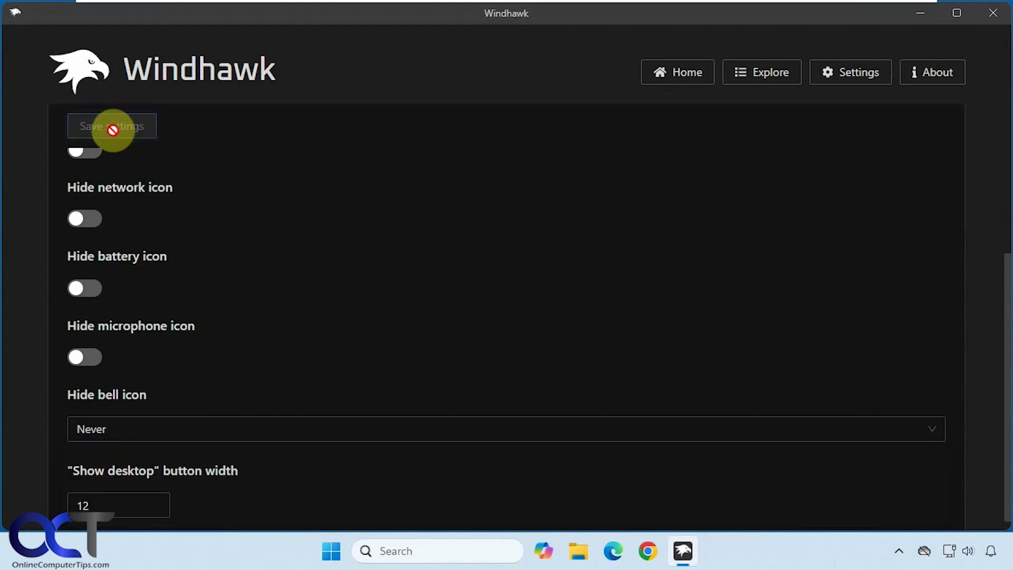
left_click(987, 561)
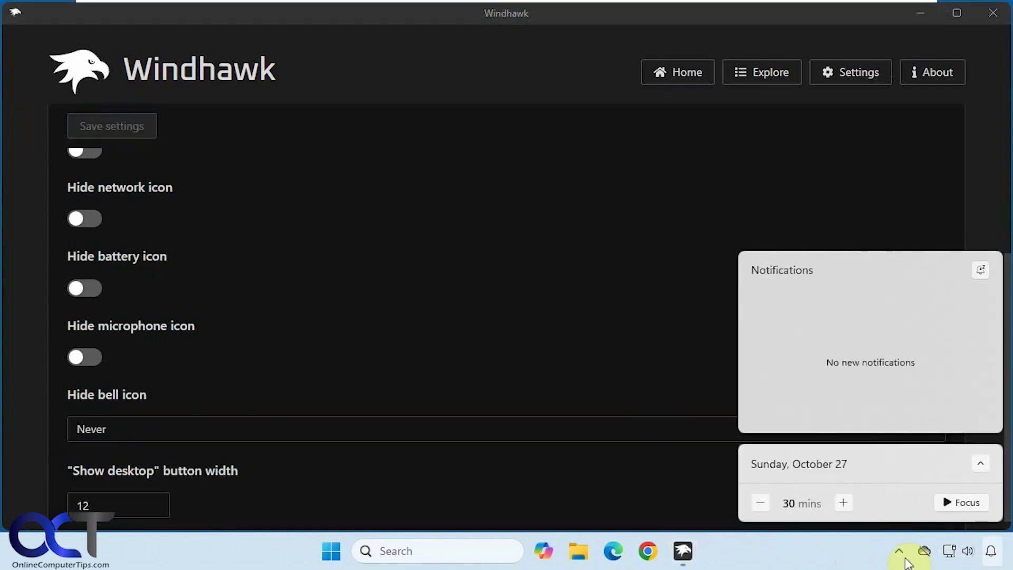
left_click(790, 563)
left_click(361, 336)
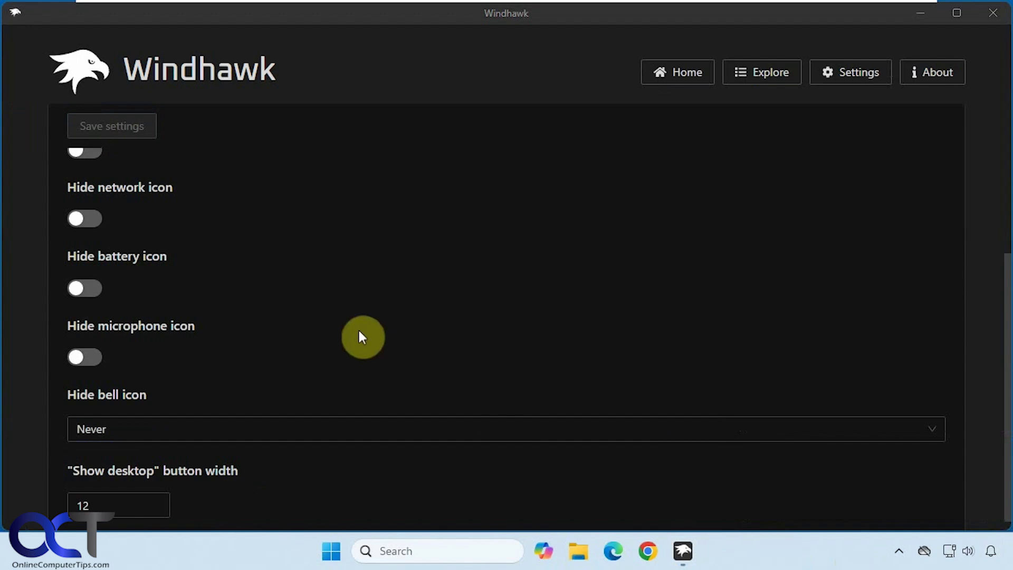
Step: Turn on Hide network icon and Hide volume icon, saving after each
left_click(88, 220)
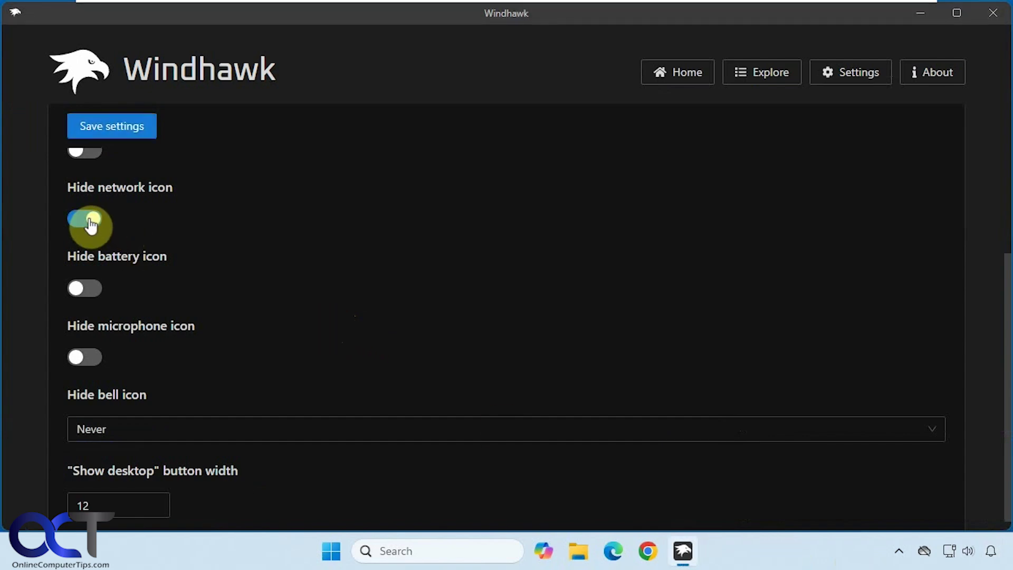
left_click(127, 127)
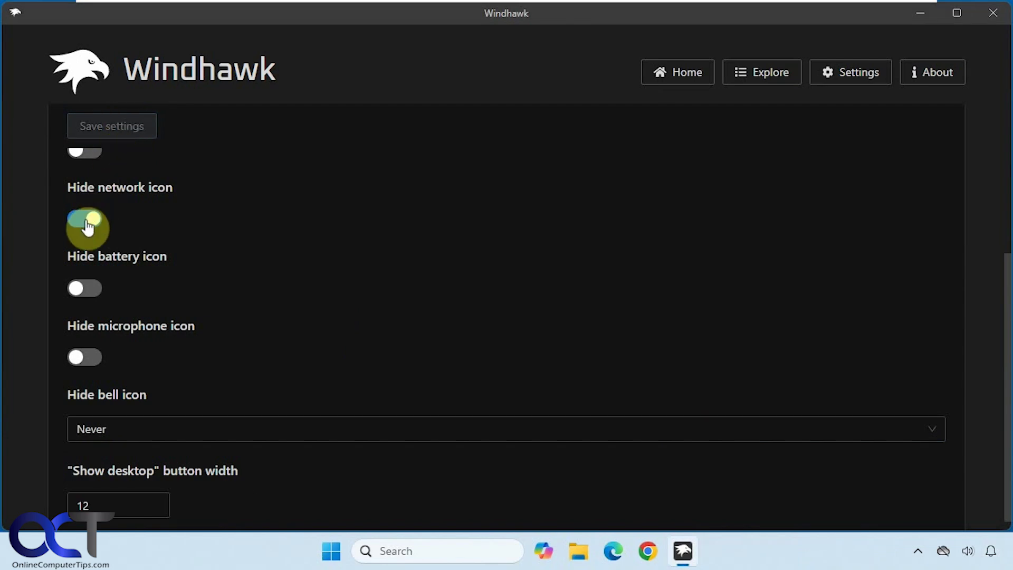
scroll(217, 318, "up", 3)
left_click(87, 308)
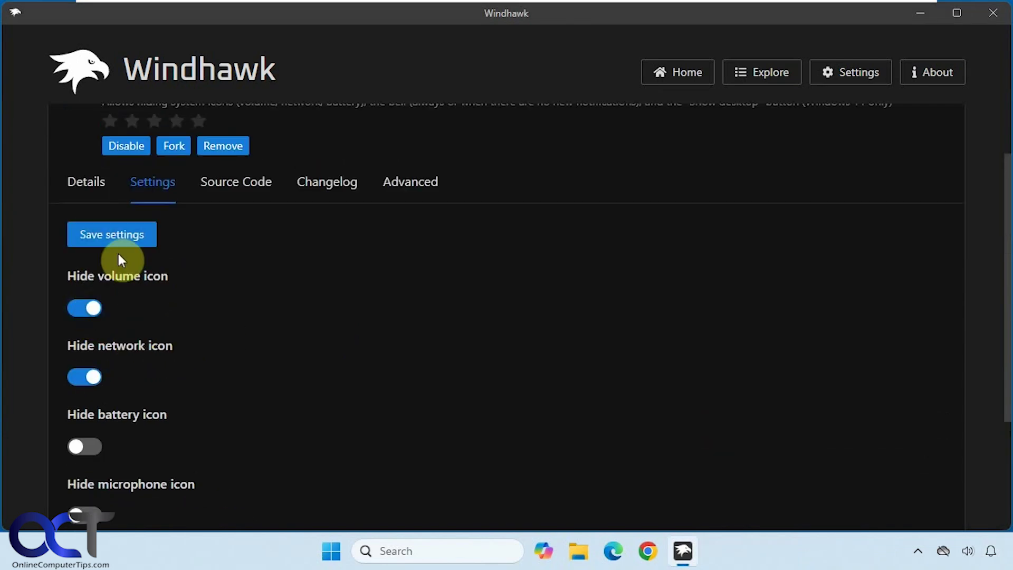
left_click(117, 239)
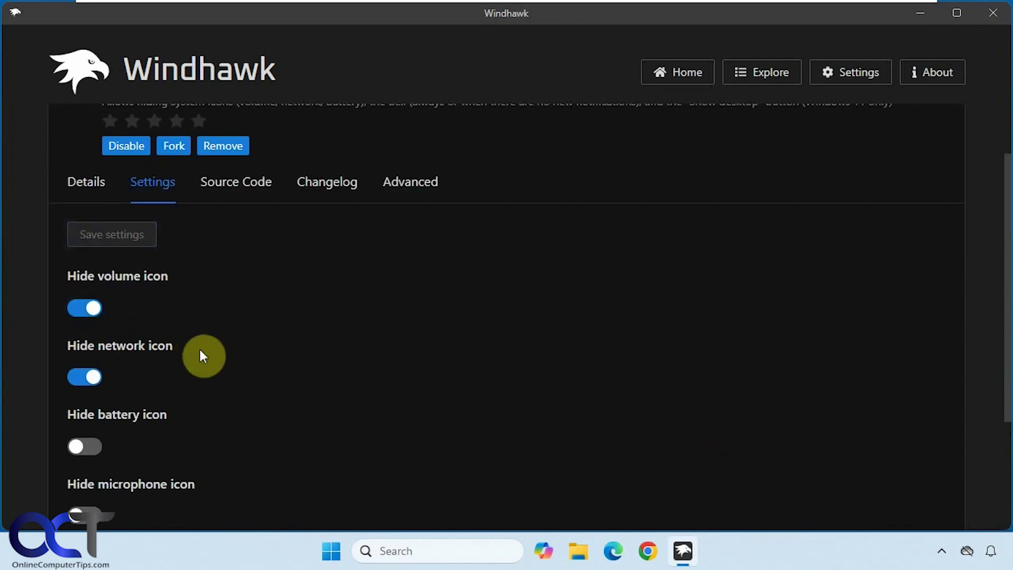
Step: Switch the network and volume hide toggles off again and save
scroll(200, 352, "down", 2)
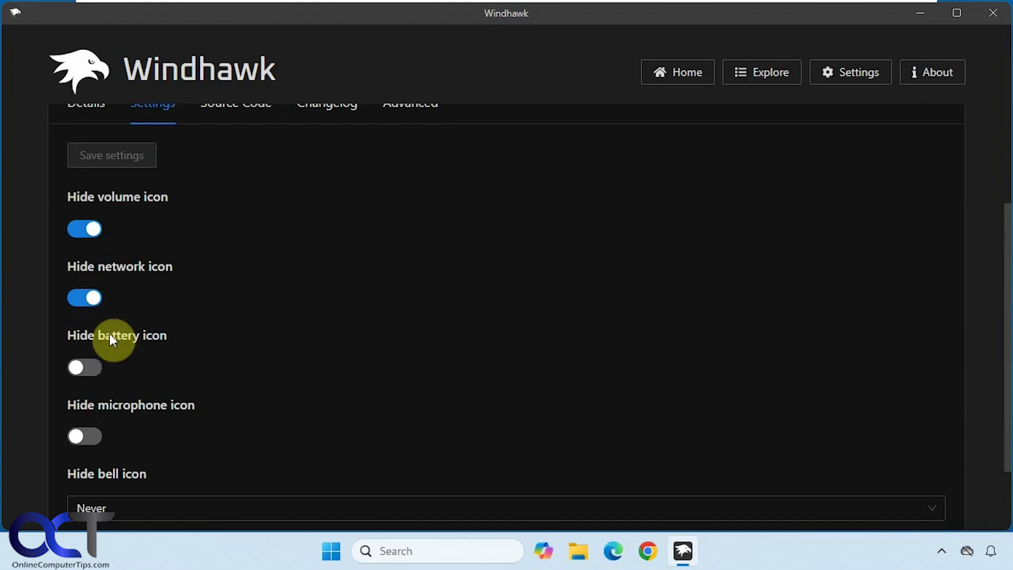
left_click(83, 298)
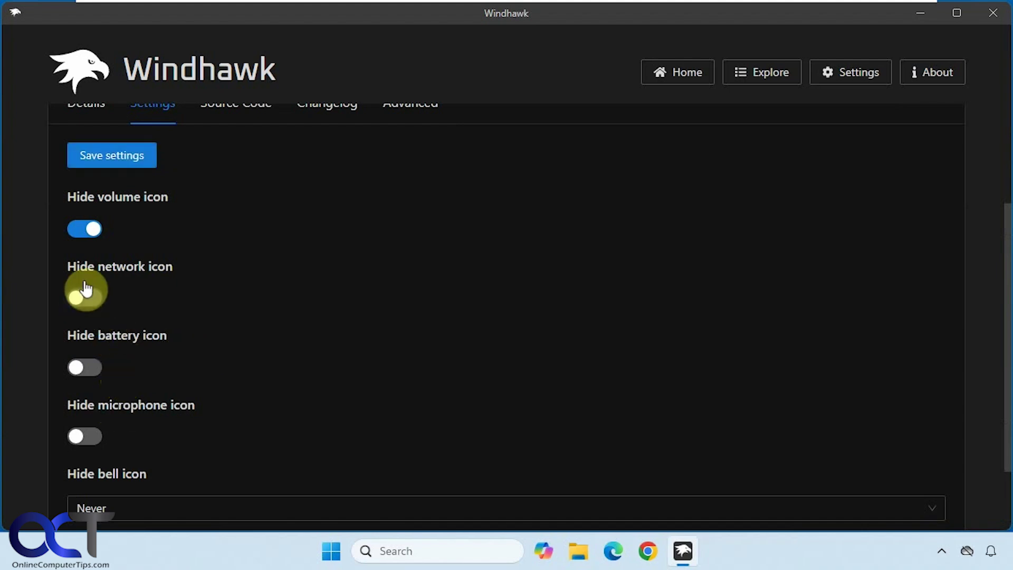
left_click(84, 230)
left_click(103, 157)
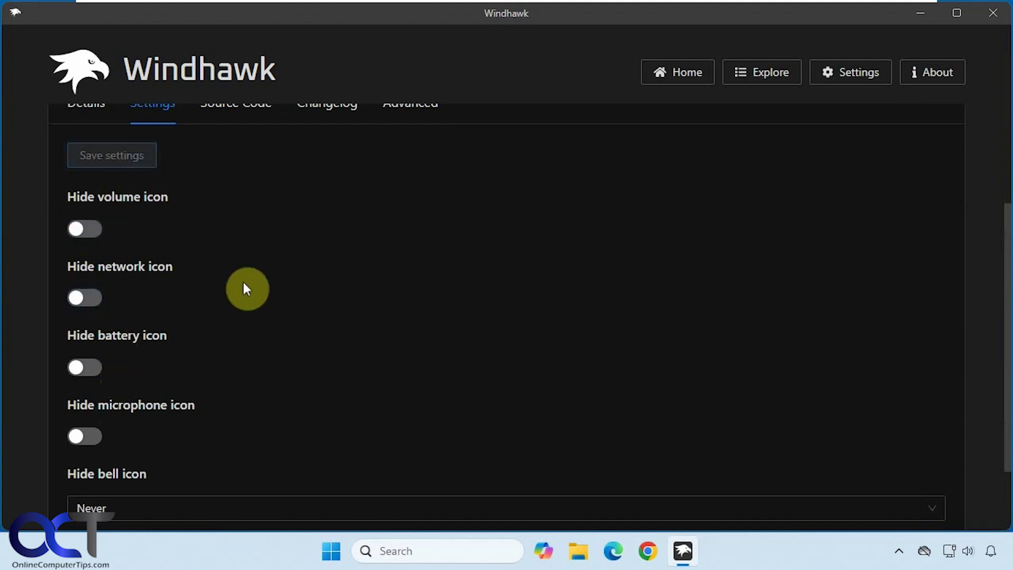
scroll(283, 318, "up", 3)
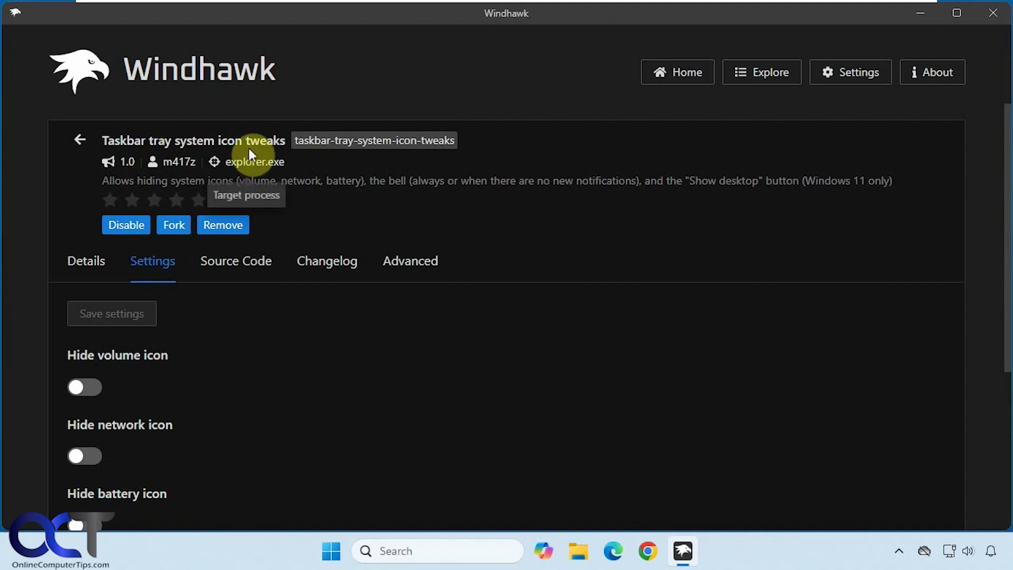
left_click_drag(278, 135, 97, 134)
left_click(297, 343)
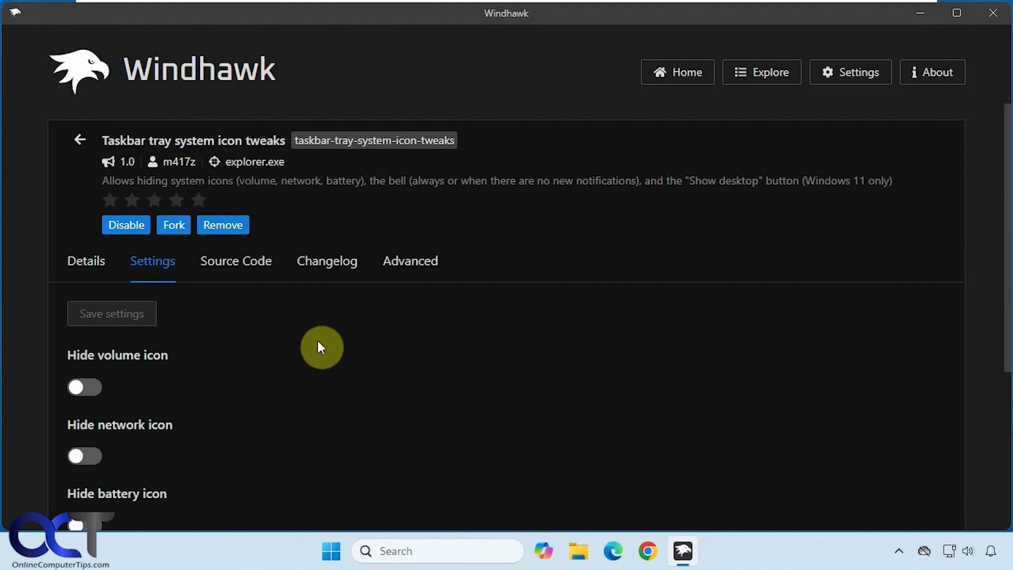